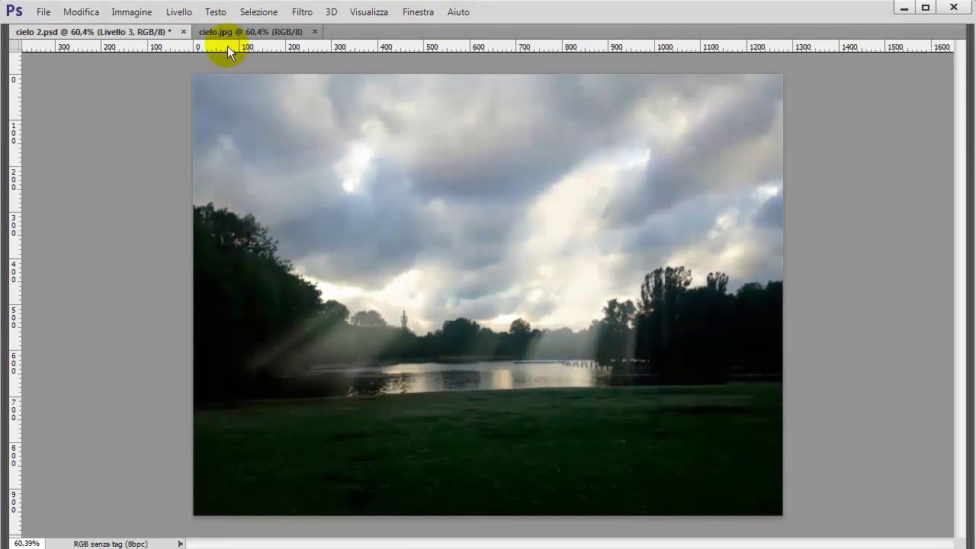
- In cielo.jpg, duplicate the Sfondo layer and desaturate the copy to greyscale
click(227, 36)
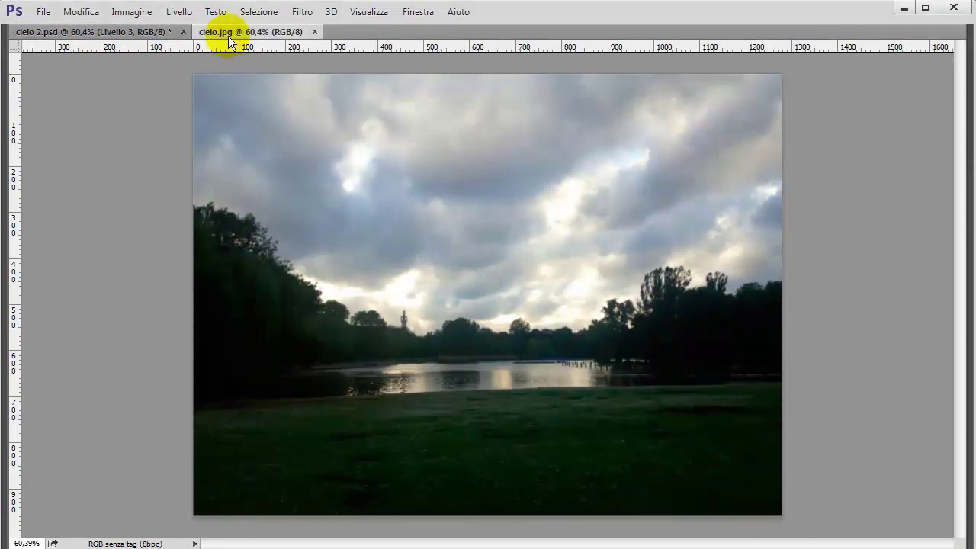
key(Tab)
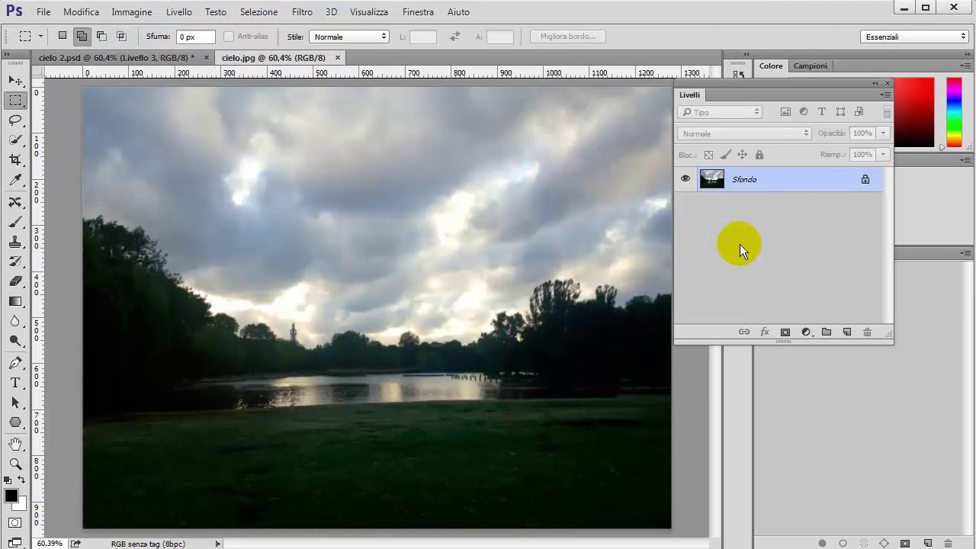
key(ctrl+j)
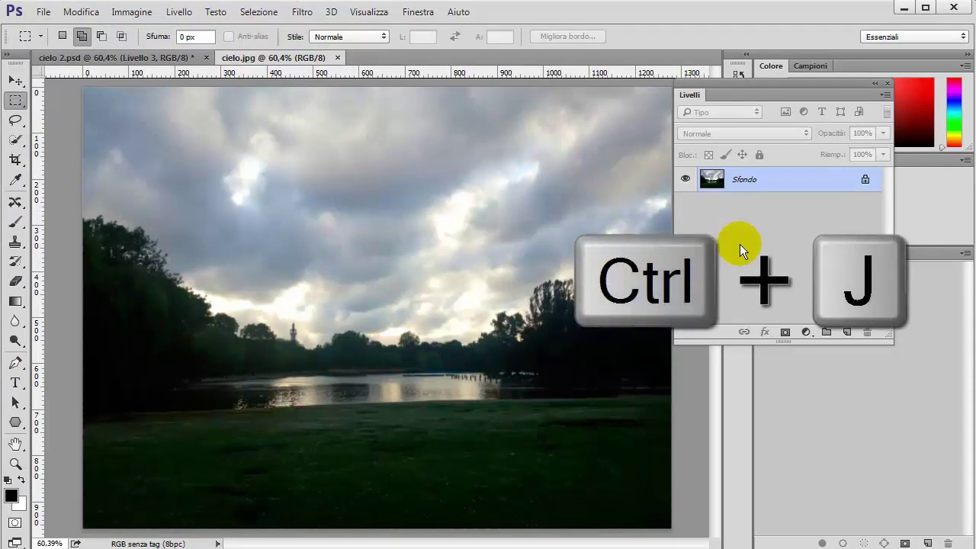
key(ctrl+j)
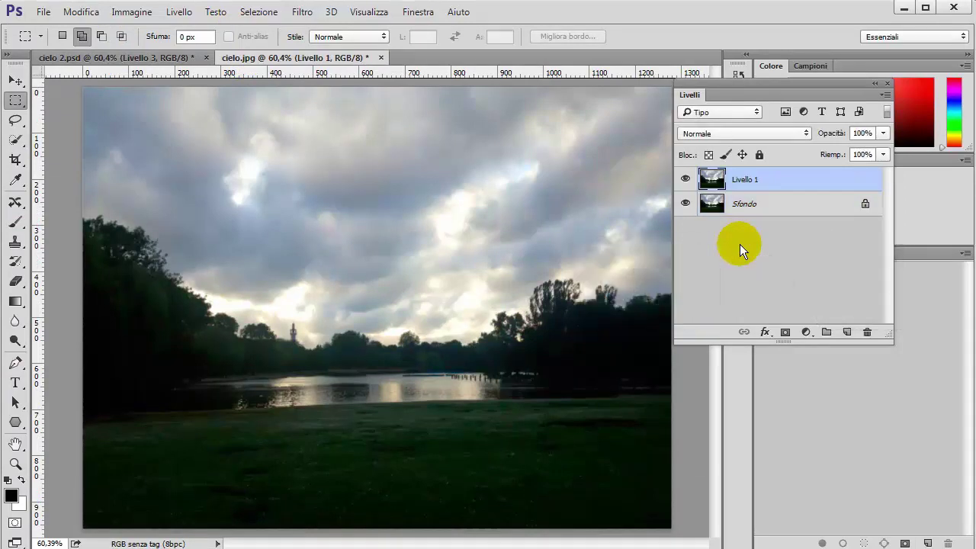
key(ctrl+shift+u)
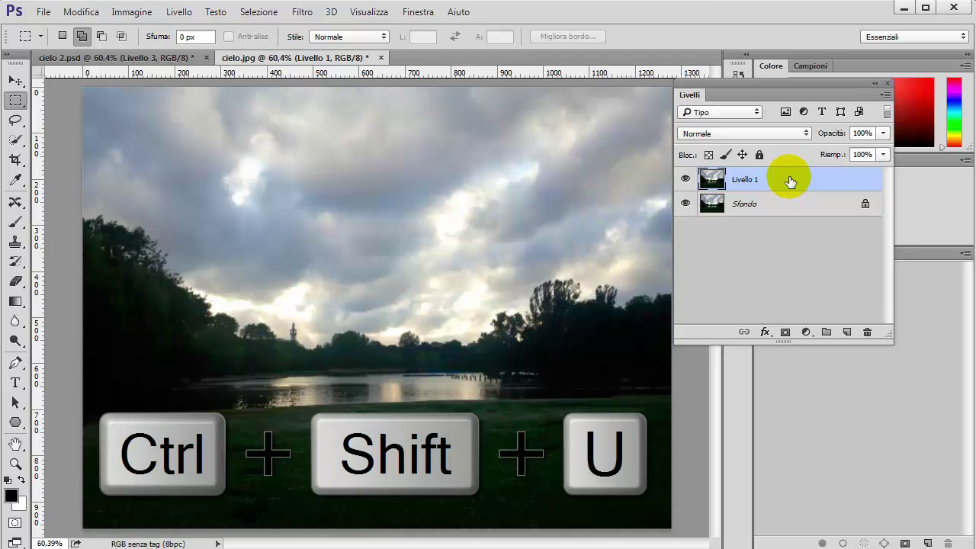
key(ctrl+shift+u)
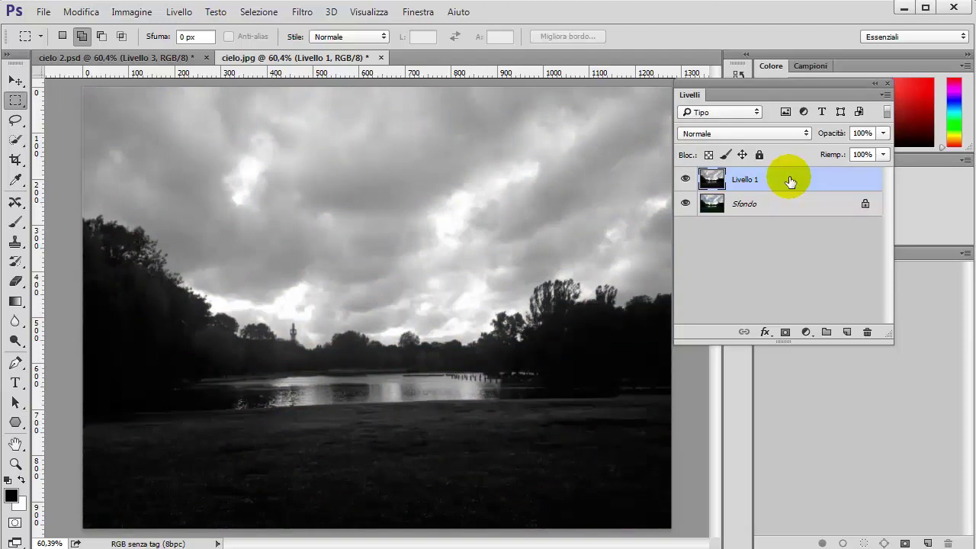
key(ctrl+l)
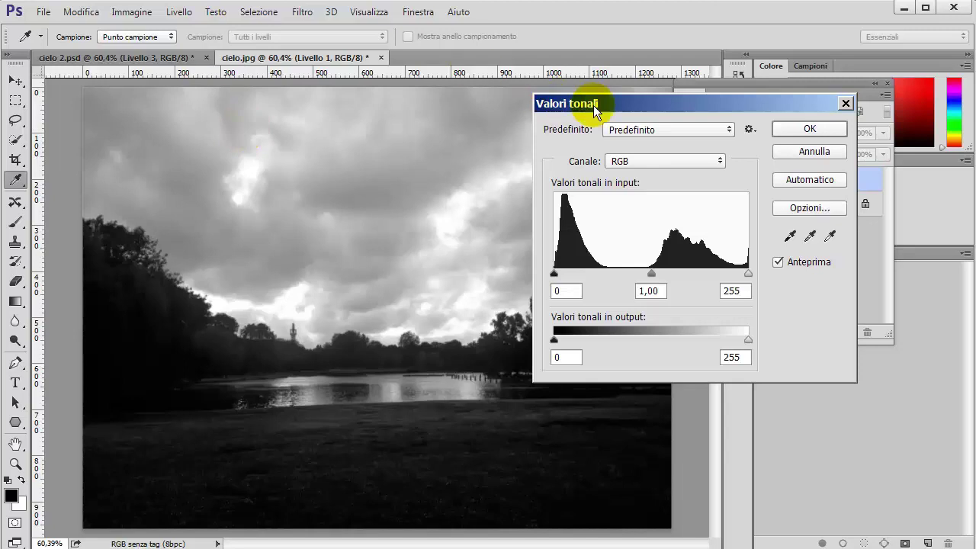
- Push the greyscale copy's Levels to about 214 / 0,58 / 227, leaving only bright clouds white
drag(634, 107, 688, 103)
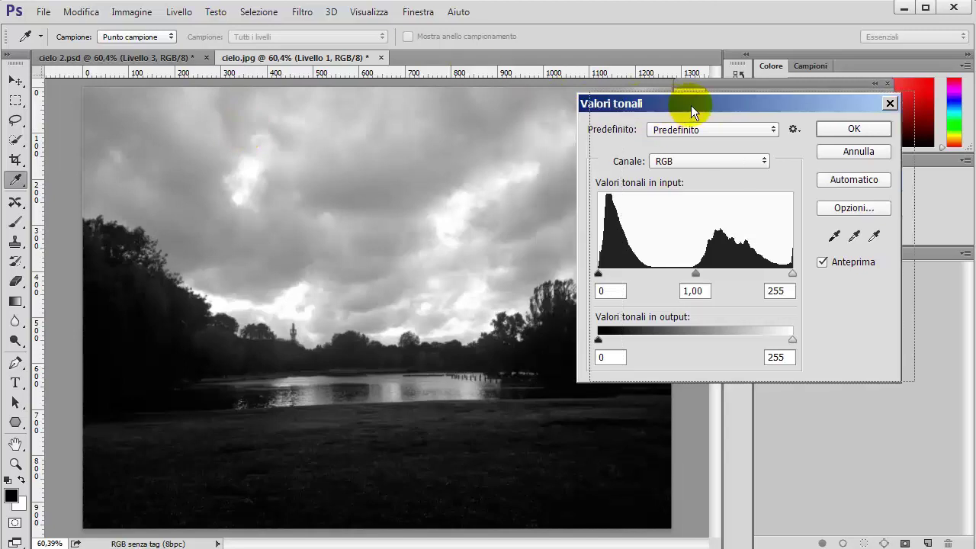
drag(709, 273, 756, 272)
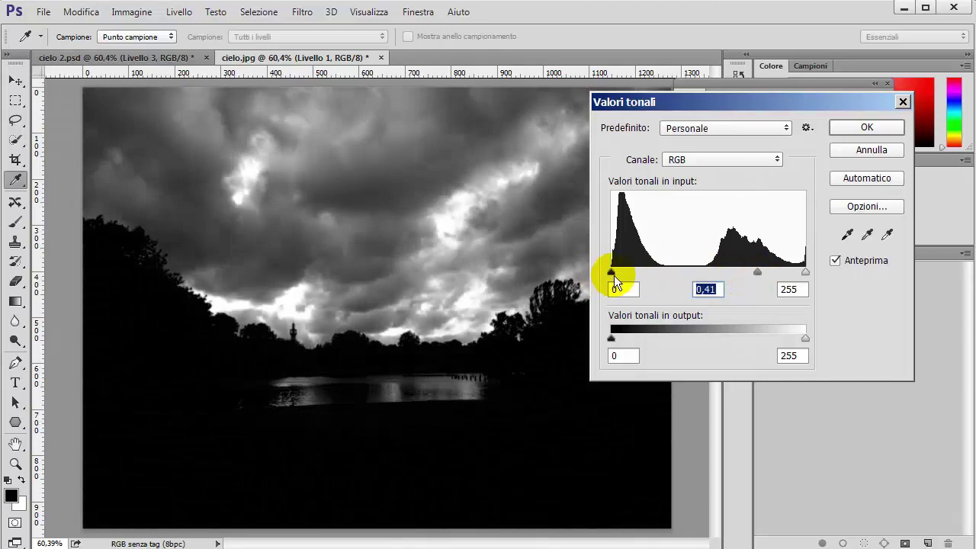
mouse_move(612, 275)
mouse_down()
mouse_move(765, 281)
mouse_move(740, 279)
mouse_move(771, 273)
mouse_move(759, 275)
mouse_up()
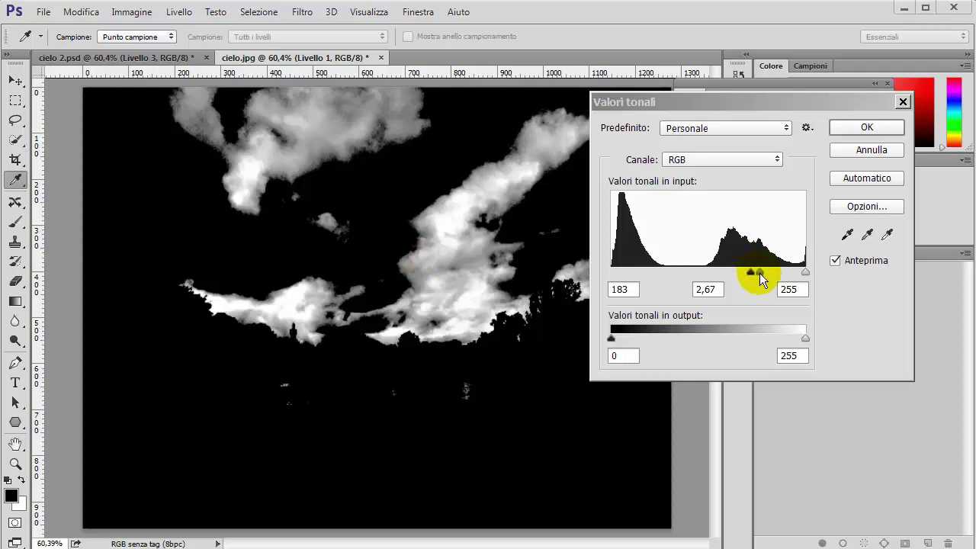
click(787, 289)
text(254)
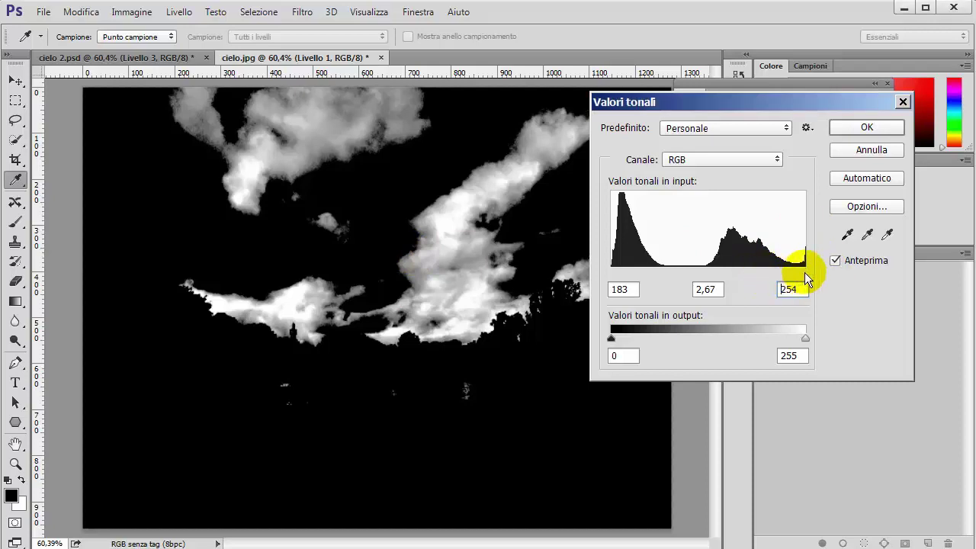
mouse_move(755, 277)
mouse_down()
mouse_move(781, 278)
mouse_move(766, 273)
mouse_up()
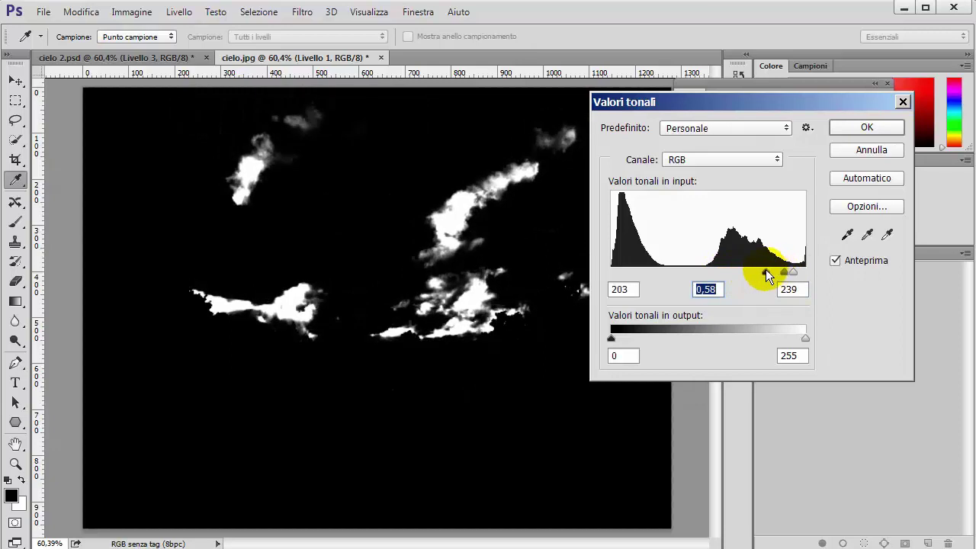
drag(649, 106, 721, 111)
drag(831, 272, 809, 274)
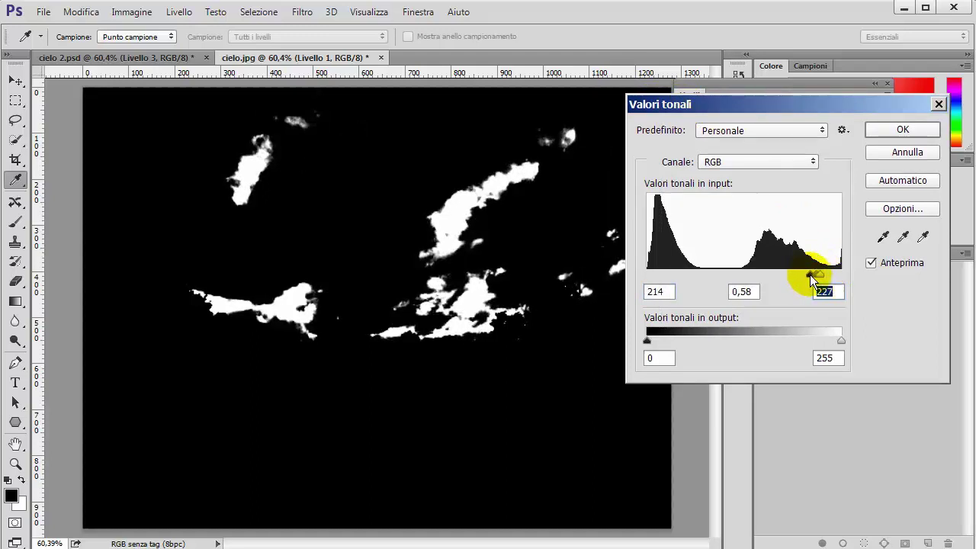
click(899, 131)
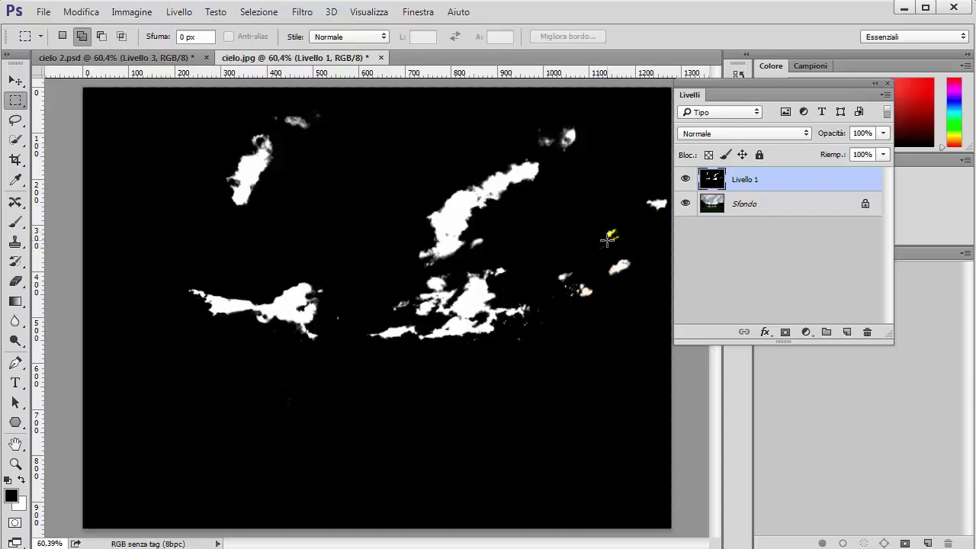
- Switch to the Brush tool with a 62 px size
click(16, 224)
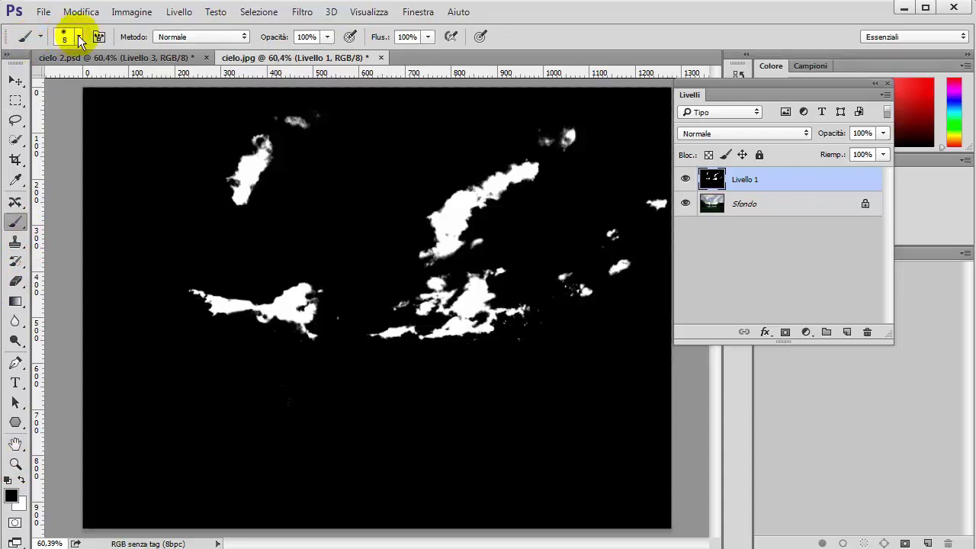
click(75, 36)
drag(90, 85, 119, 85)
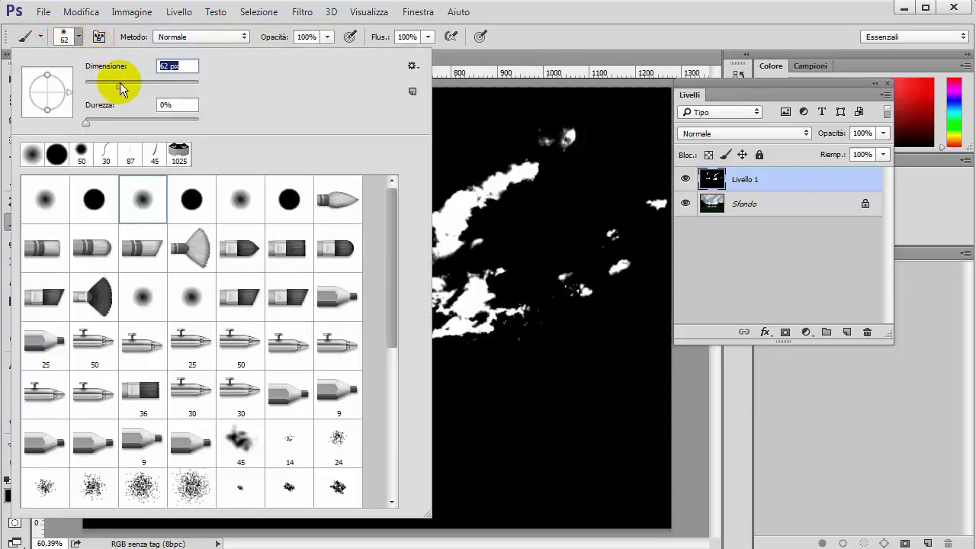
click(625, 269)
- Paint black over the five stray white specks and bring up the Channels list
drag(619, 268, 614, 255)
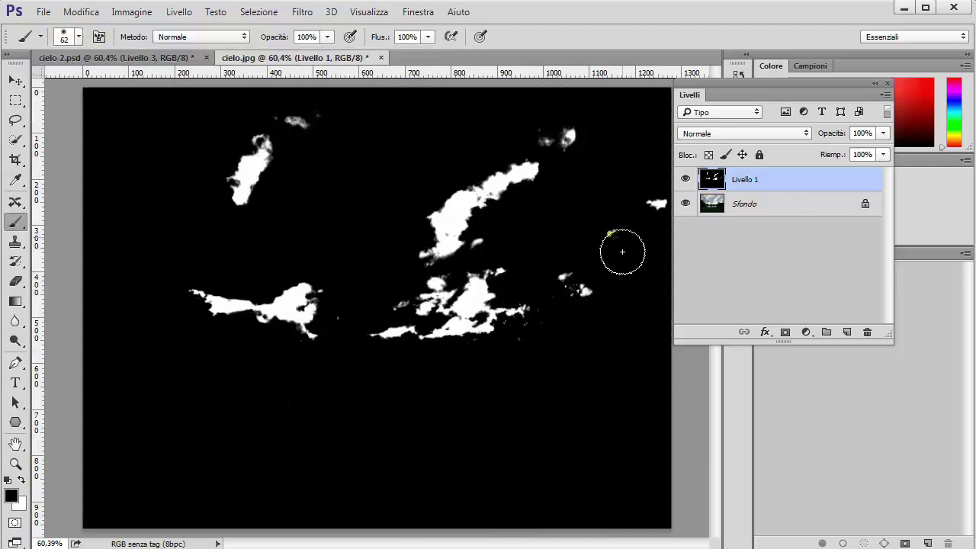
drag(649, 202, 645, 209)
drag(572, 272, 564, 281)
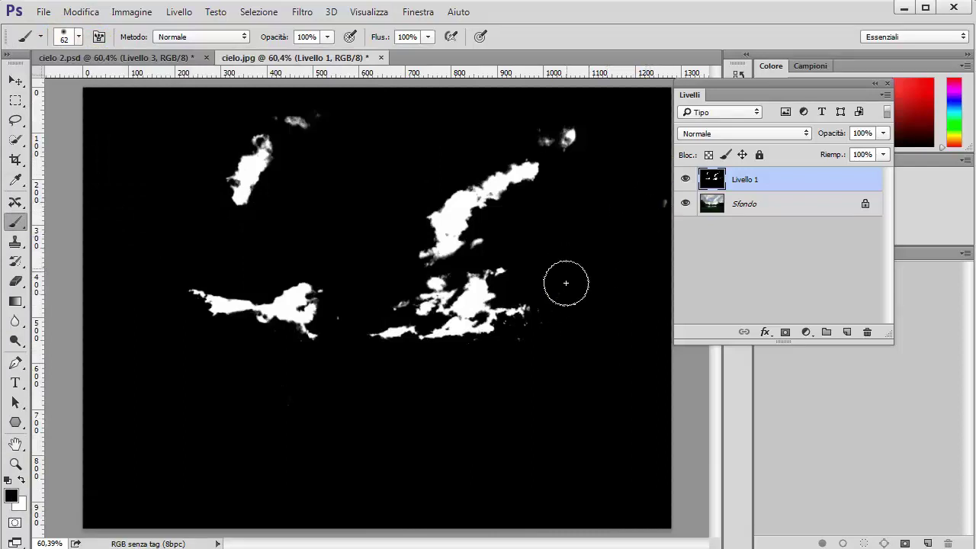
drag(570, 137, 553, 145)
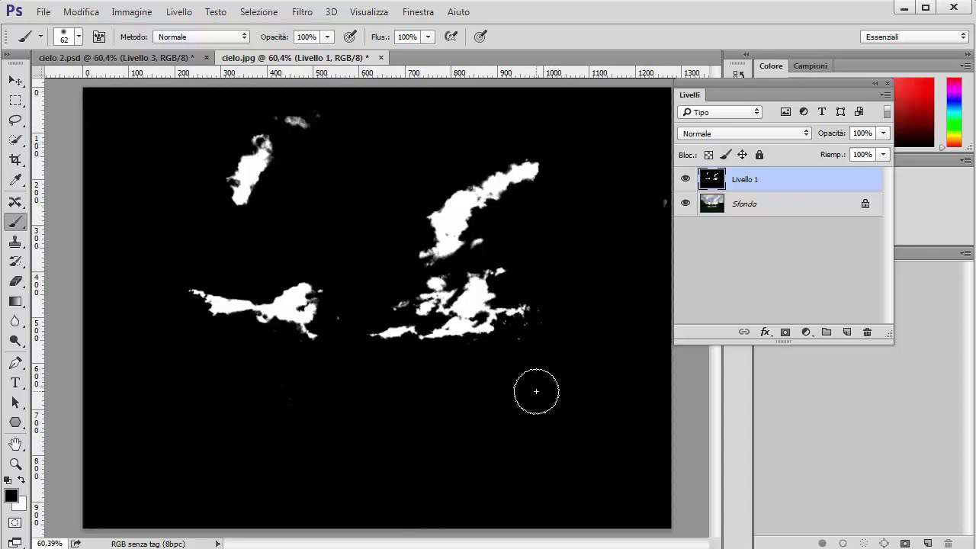
drag(298, 114, 294, 93)
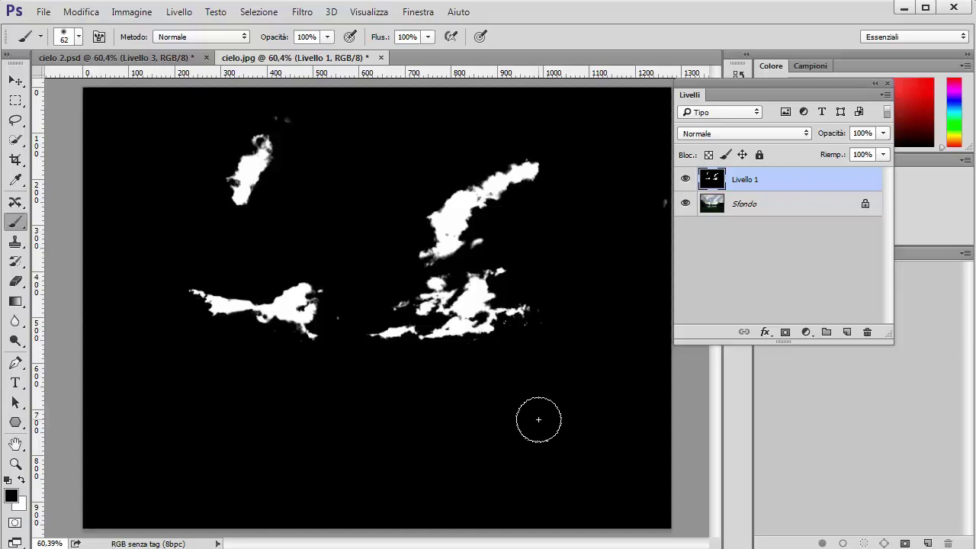
mouse_move(846, 465)
mouse_down()
mouse_move(765, 234)
mouse_move(690, 194)
mouse_up()
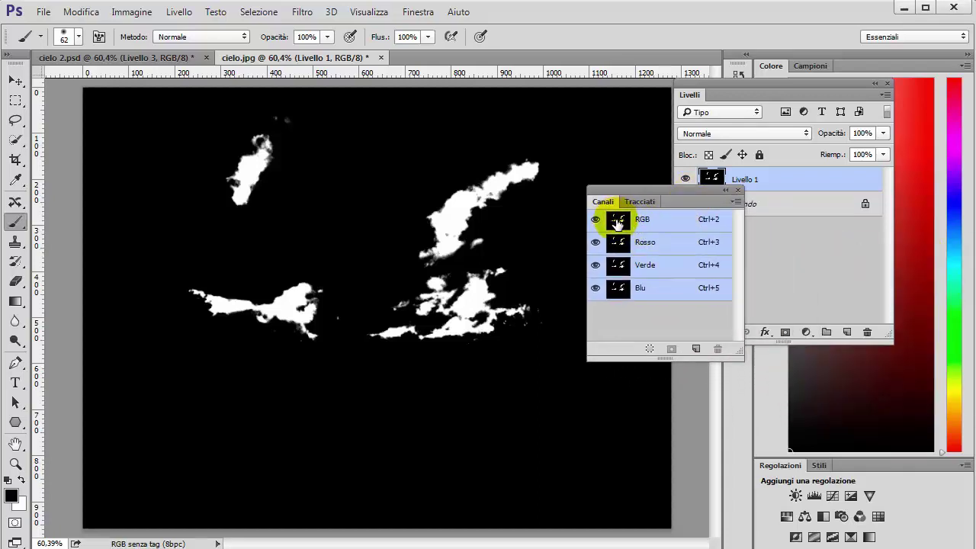
- Load the RGB channel's bright areas as a selection and copy them to a new layer
key(ctrl)
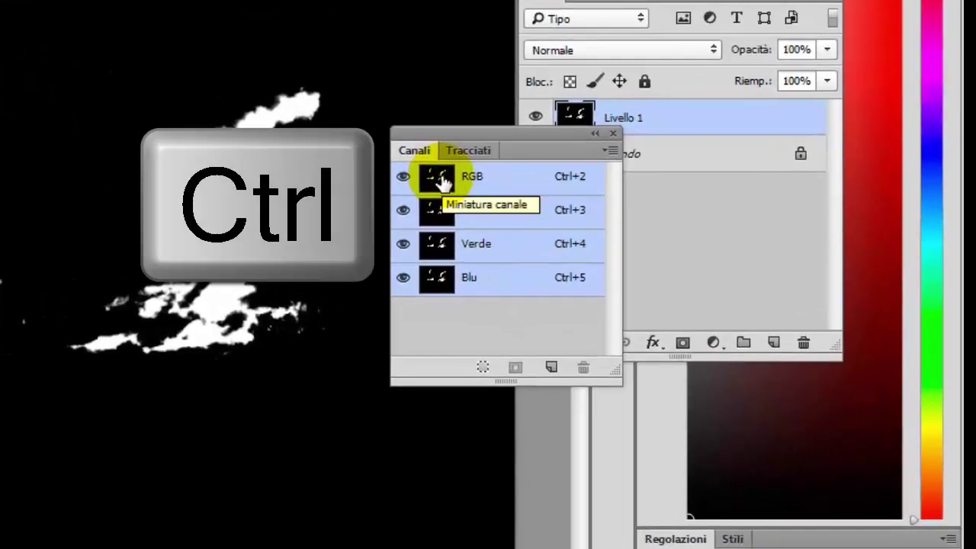
ctrl+click(442, 181)
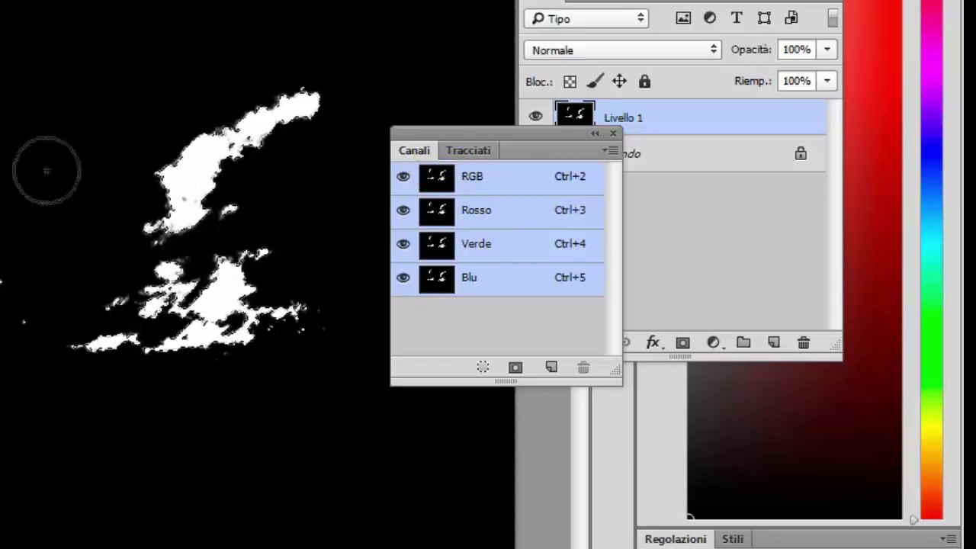
mouse_move(474, 138)
mouse_down()
mouse_move(731, 207)
mouse_move(968, 213)
mouse_up()
key(ctrl+j)
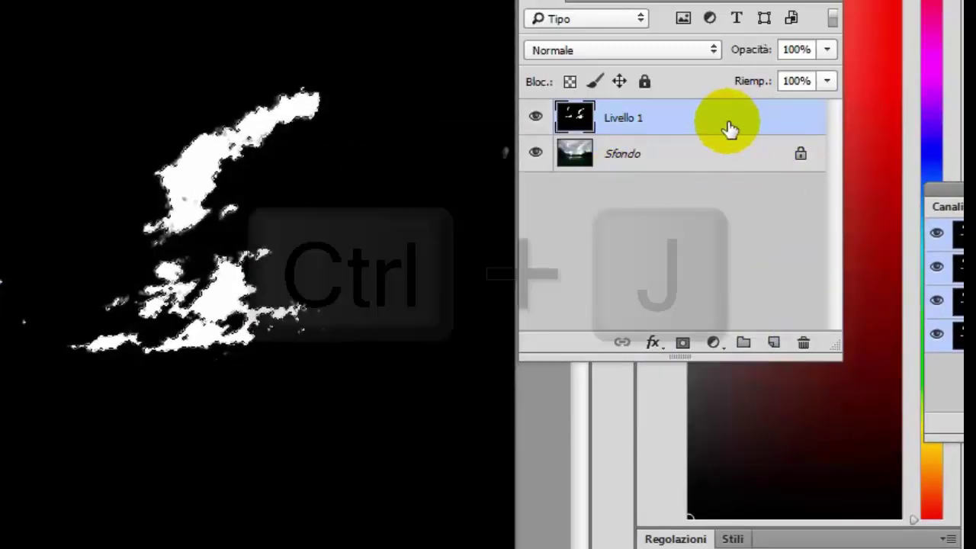
key(ctrl+j)
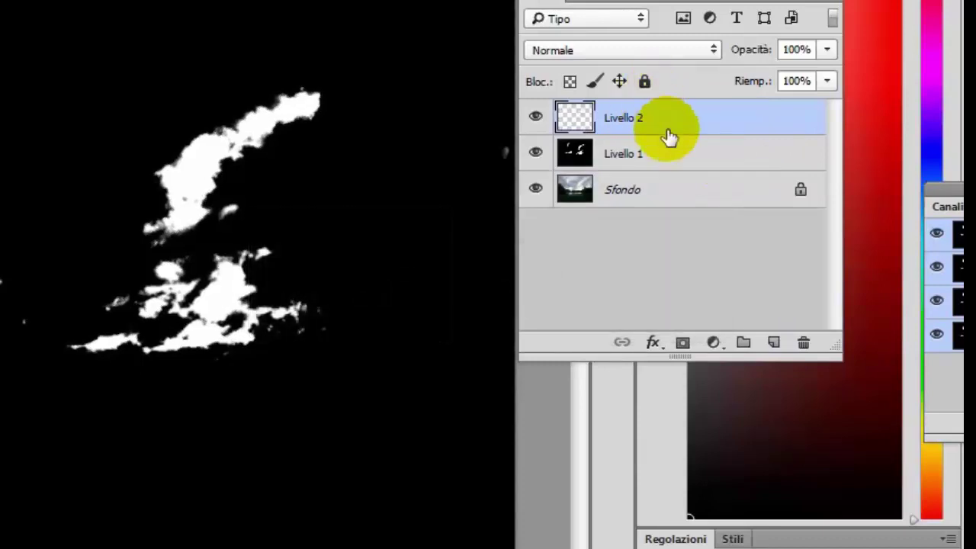
- Delete the greyscale Livello 1 and select the new Livello 2
click(677, 161)
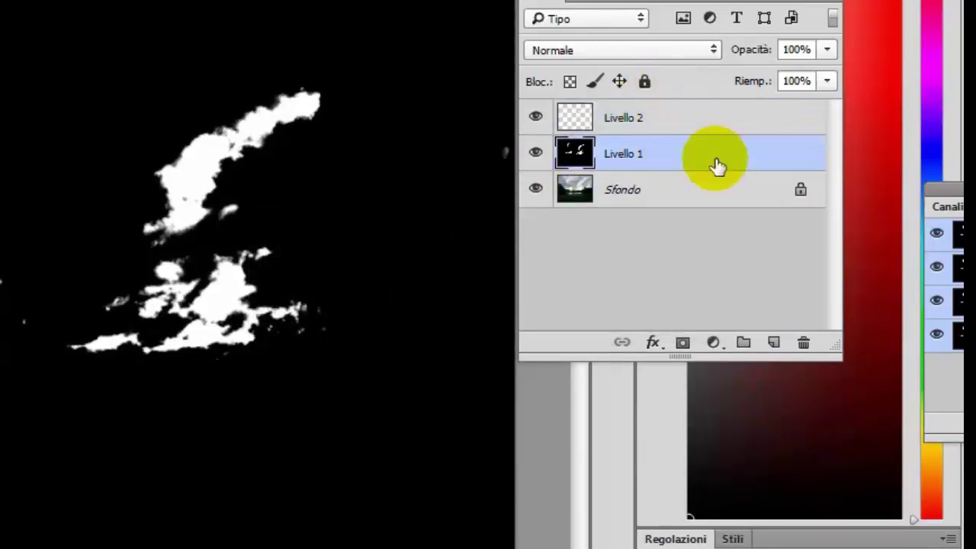
mouse_move(678, 160)
mouse_down()
mouse_move(798, 318)
mouse_move(803, 344)
mouse_up()
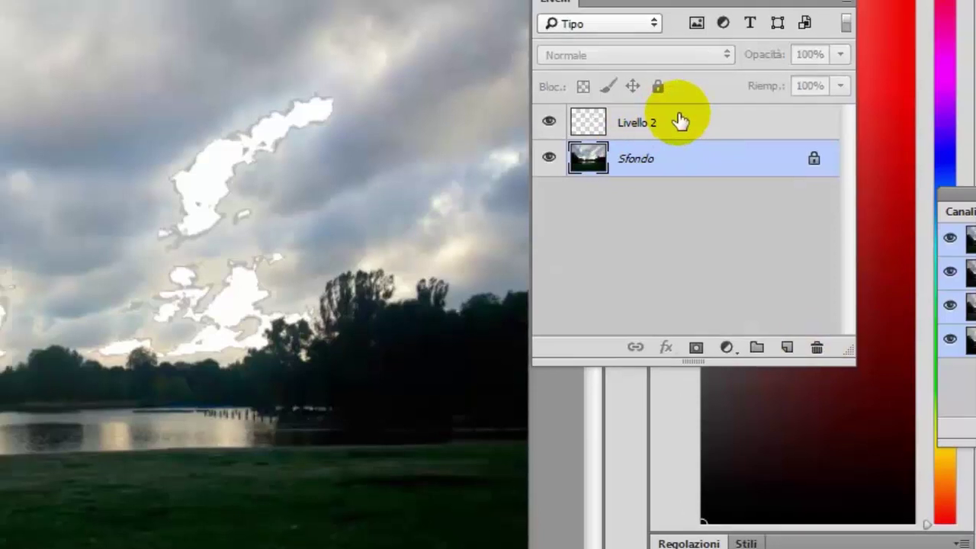
click(680, 122)
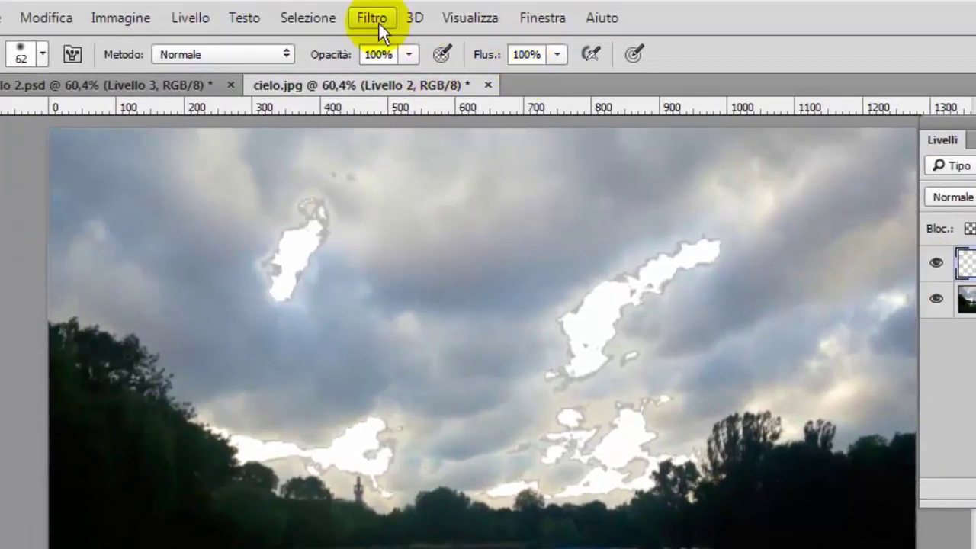
click(376, 19)
mouse_move(142, 235)
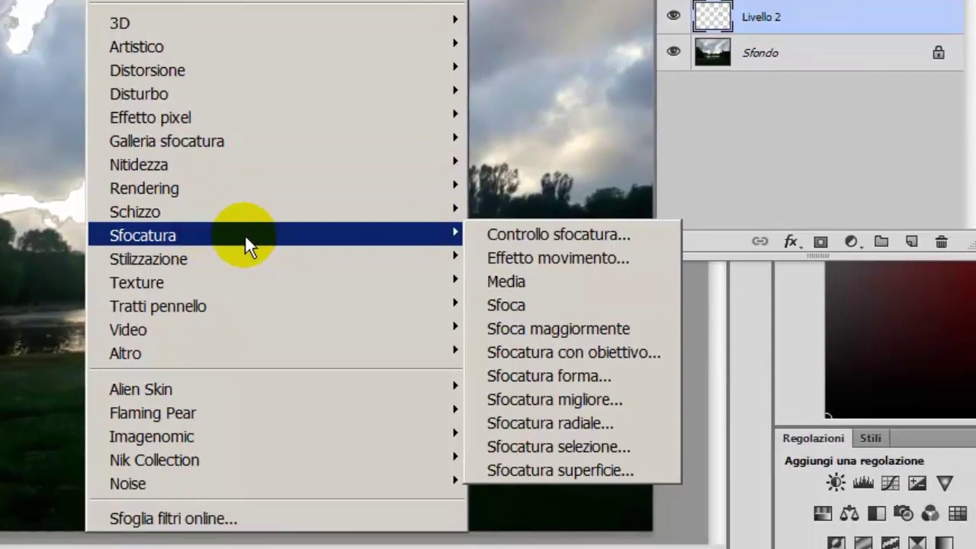
- Apply a Zoom radial blur of amount 100 to Livello 2, centred toward the upper right
click(558, 419)
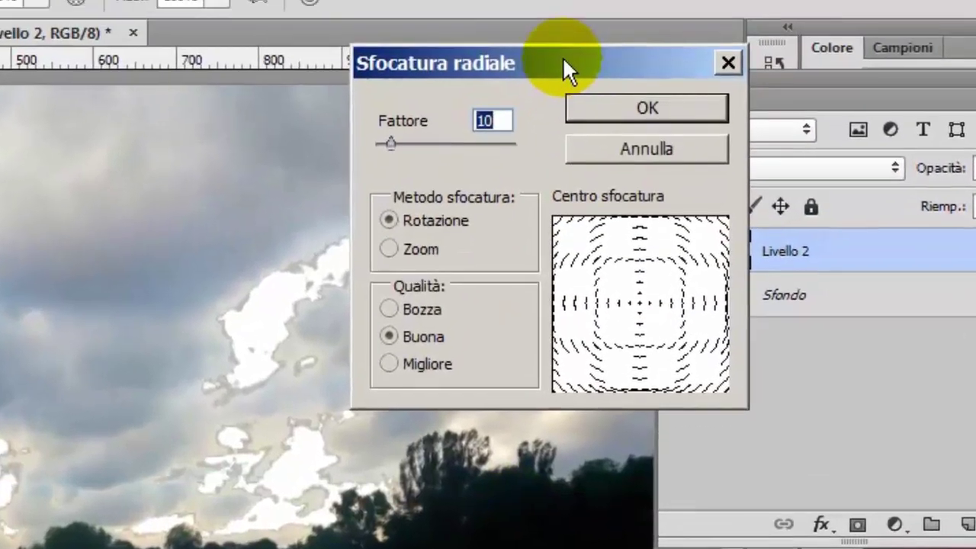
drag(564, 19, 562, 116)
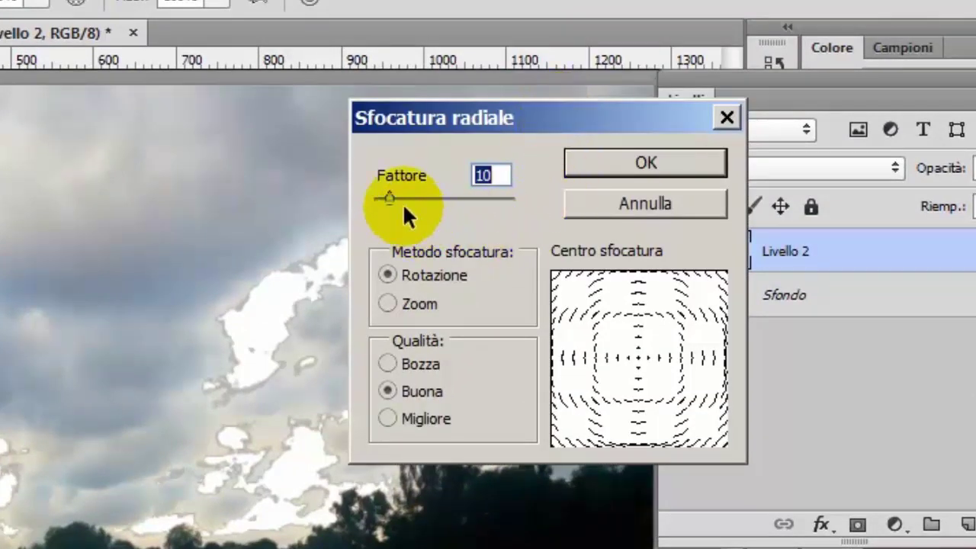
drag(392, 196, 536, 200)
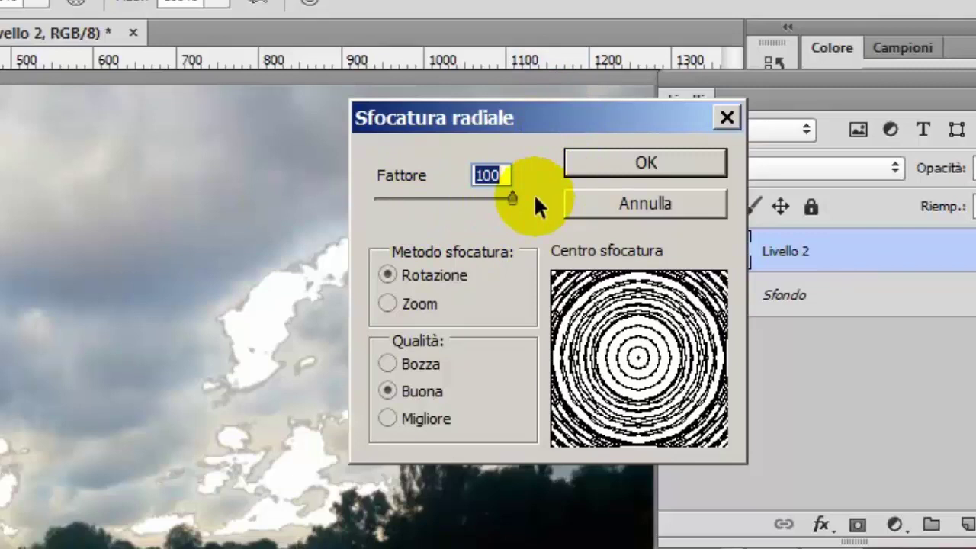
click(387, 304)
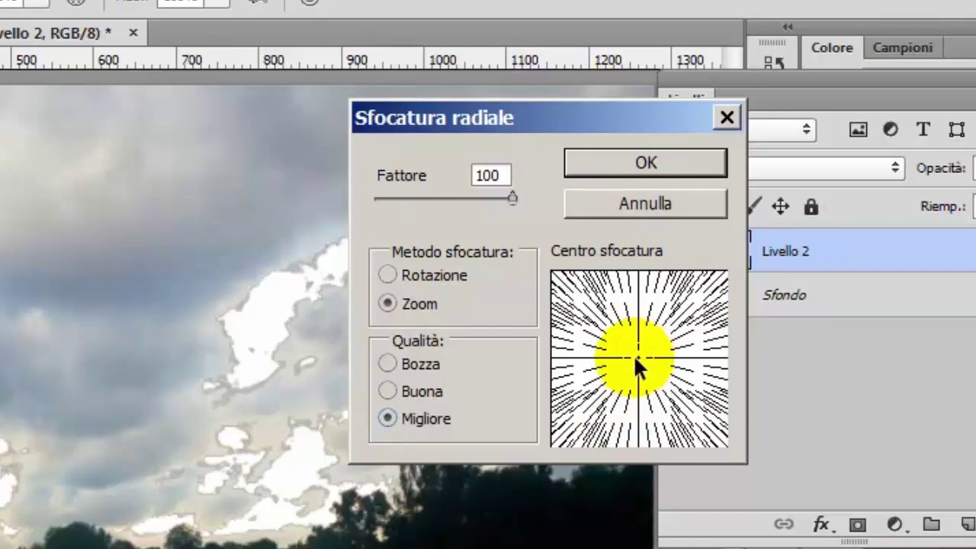
drag(634, 355, 676, 297)
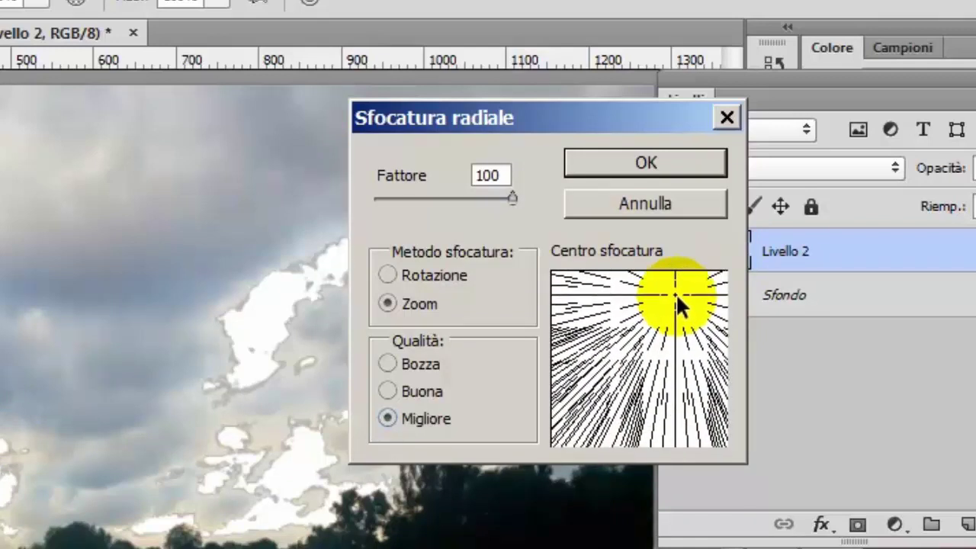
drag(669, 291, 671, 288)
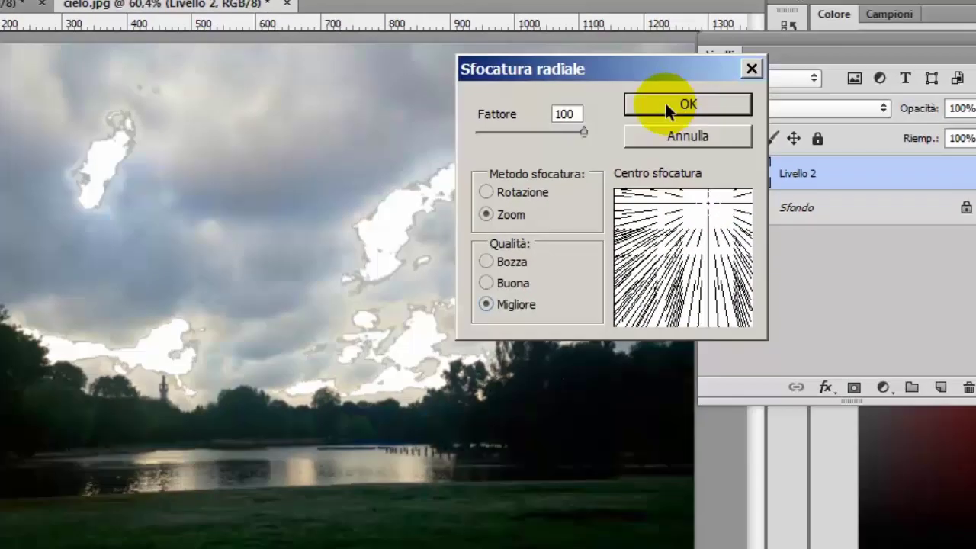
click(693, 69)
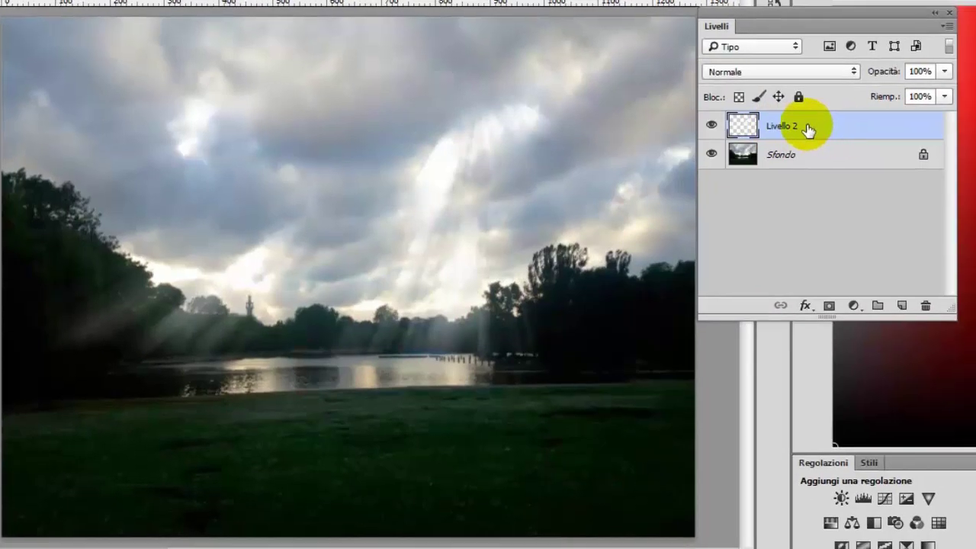
- Add a Sovrapposizione colore style to Livello 2 using a near-white colour sampled from the brightest sky
double_click(831, 131)
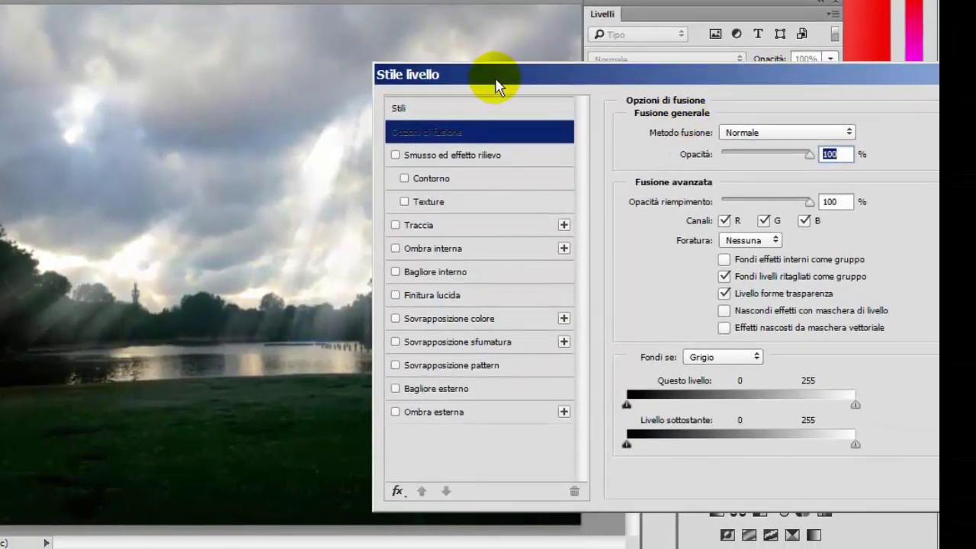
click(395, 319)
click(434, 323)
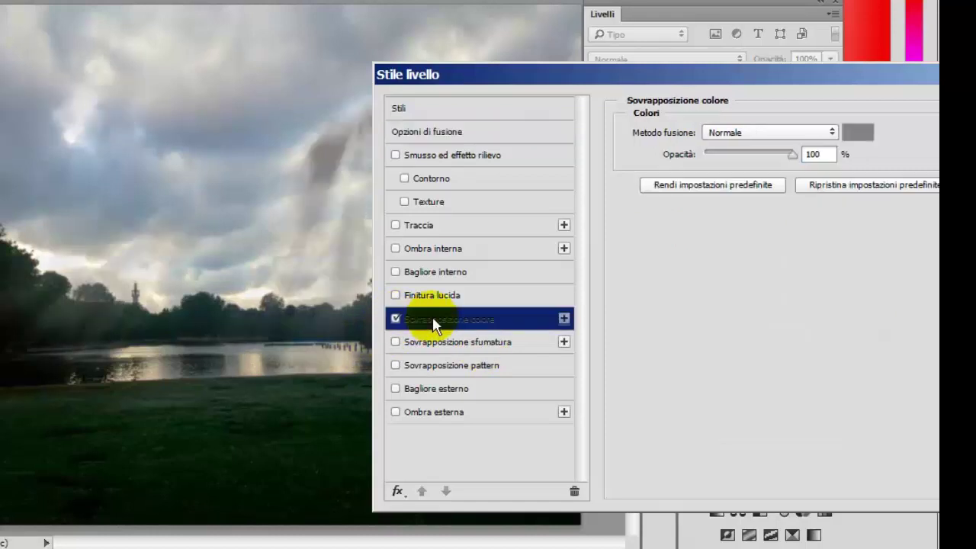
click(854, 133)
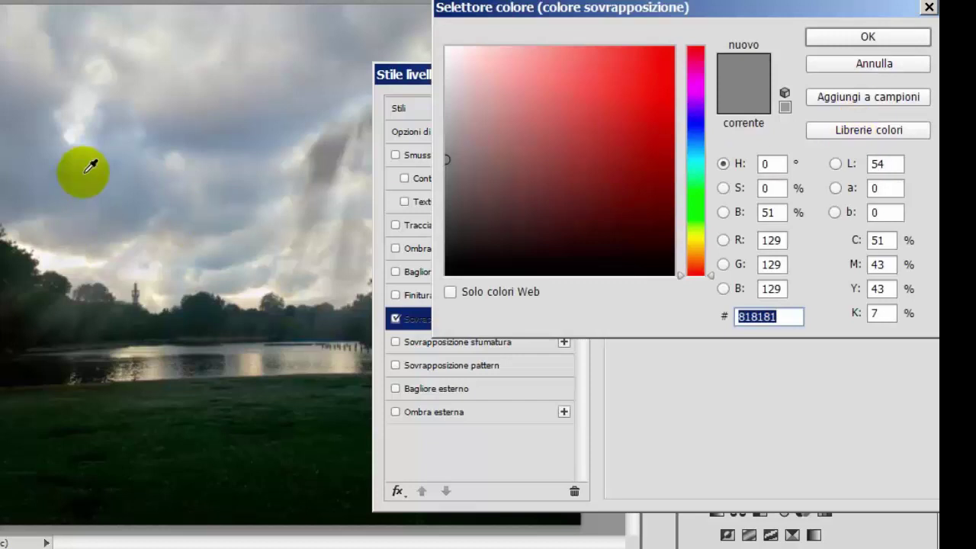
click(69, 250)
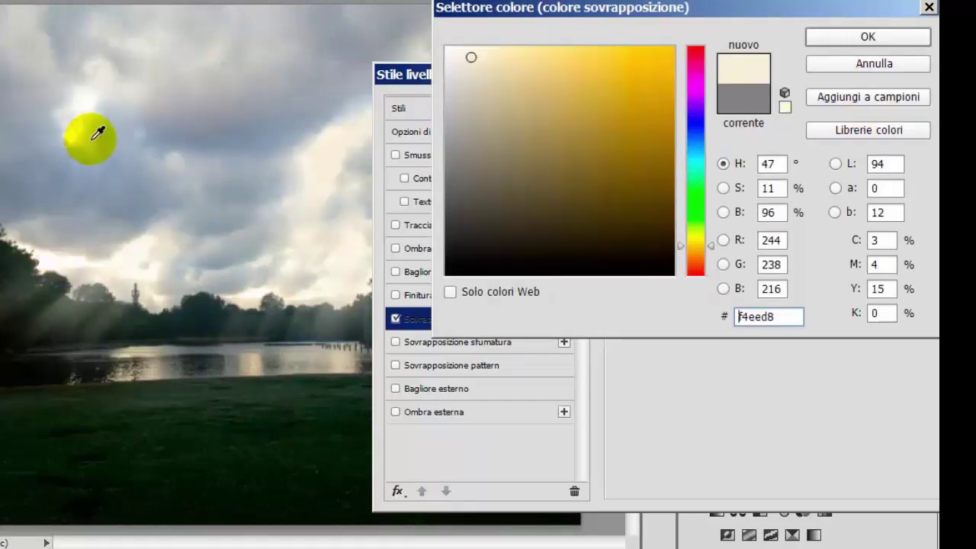
click(102, 70)
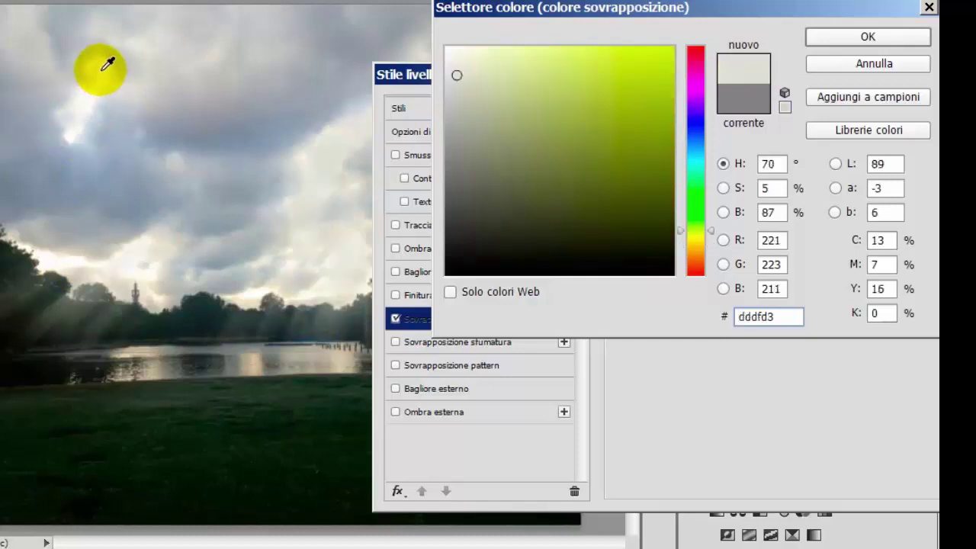
click(90, 134)
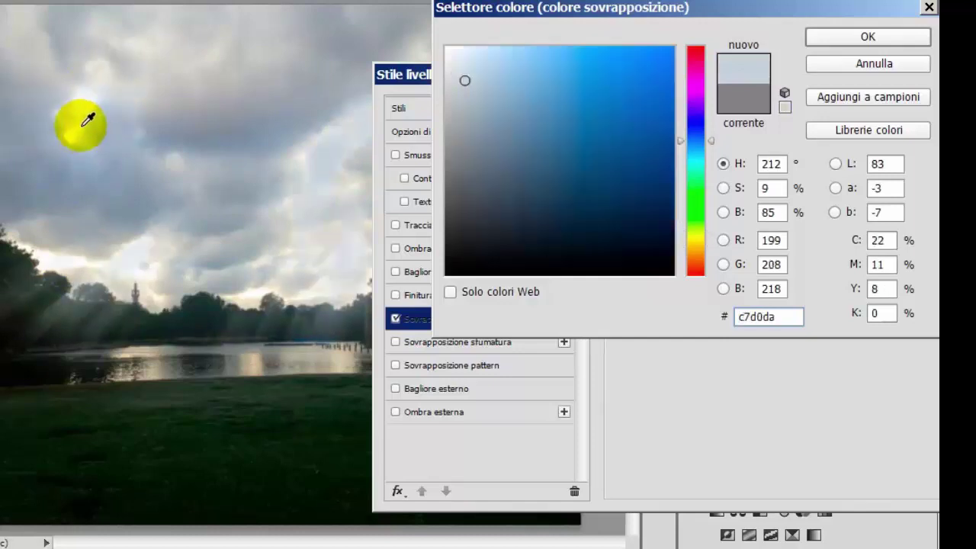
click(88, 117)
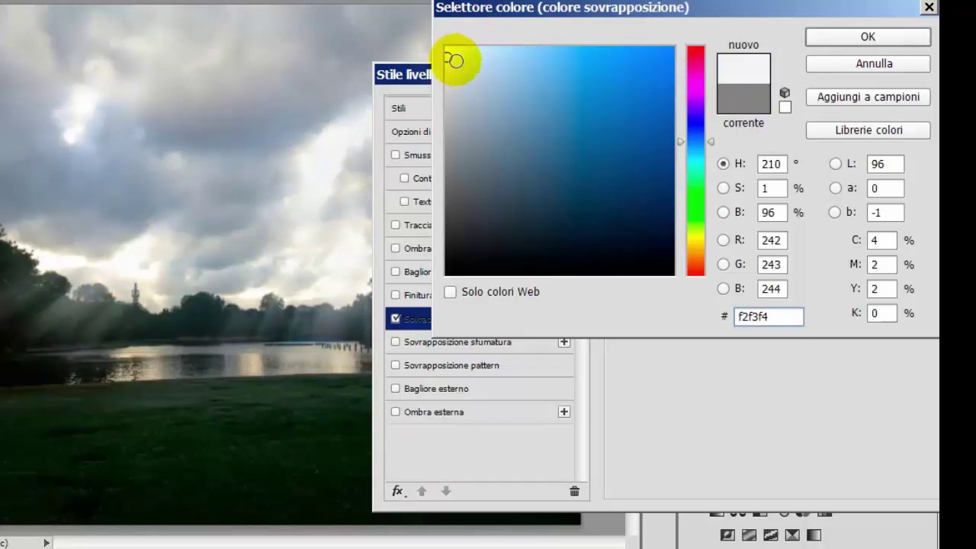
click(832, 46)
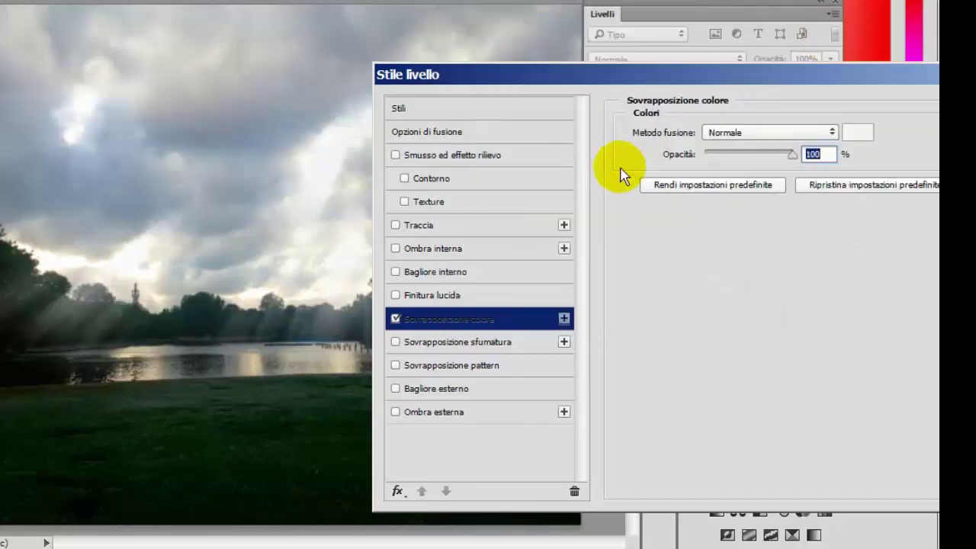
key(Return)
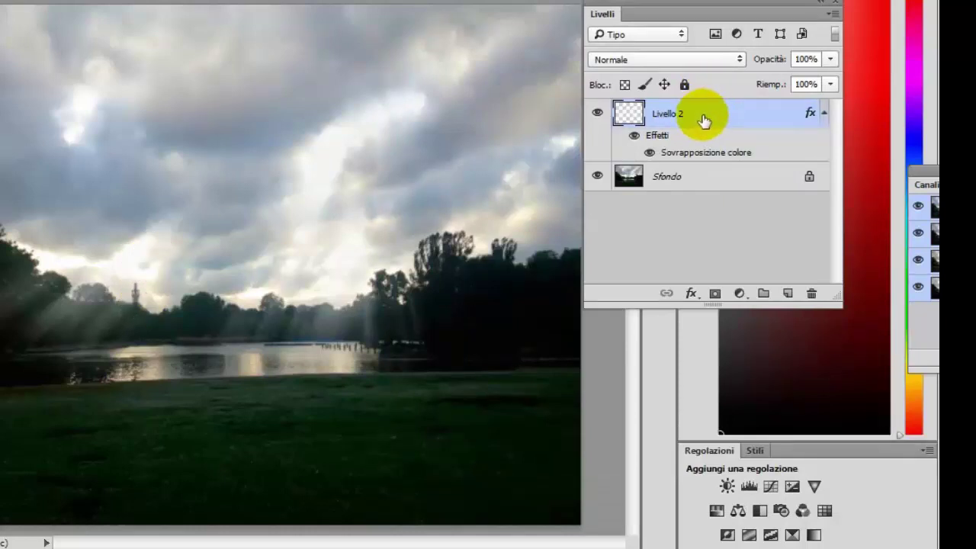
- Add a layer mask to Livello 2 and paint it black across the upper sky
click(715, 295)
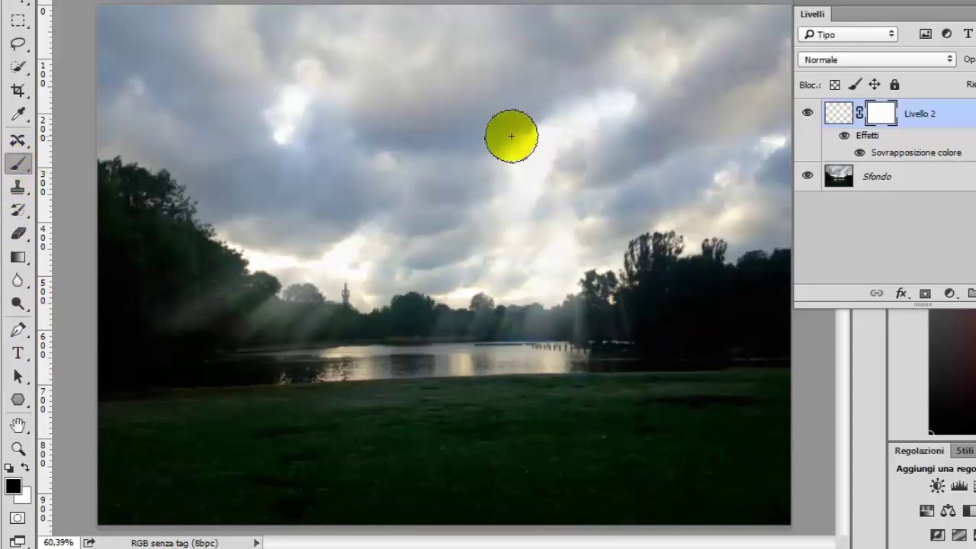
click(883, 115)
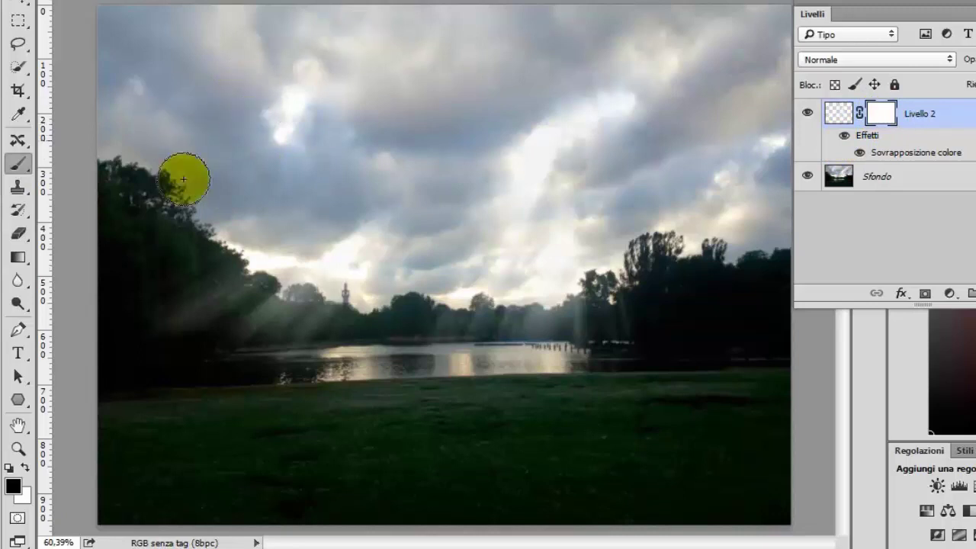
drag(218, 159, 634, 128)
scroll(635, 128, up, 2)
scroll(641, 133, up, 2)
scroll(644, 137, down, 1)
scroll(646, 145, up, 2)
scroll(646, 145, down, 2)
scroll(645, 144, up, 1)
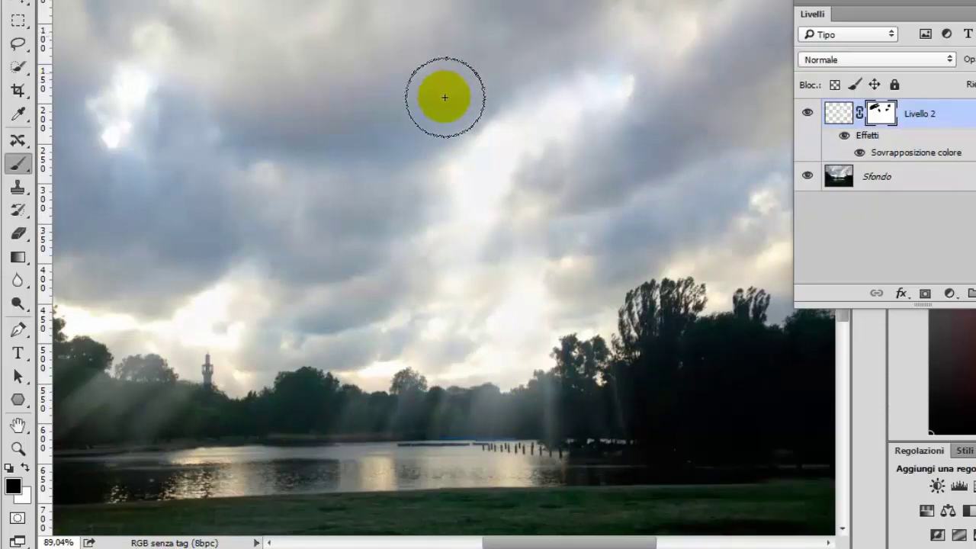
scroll(403, 125, down, 3)
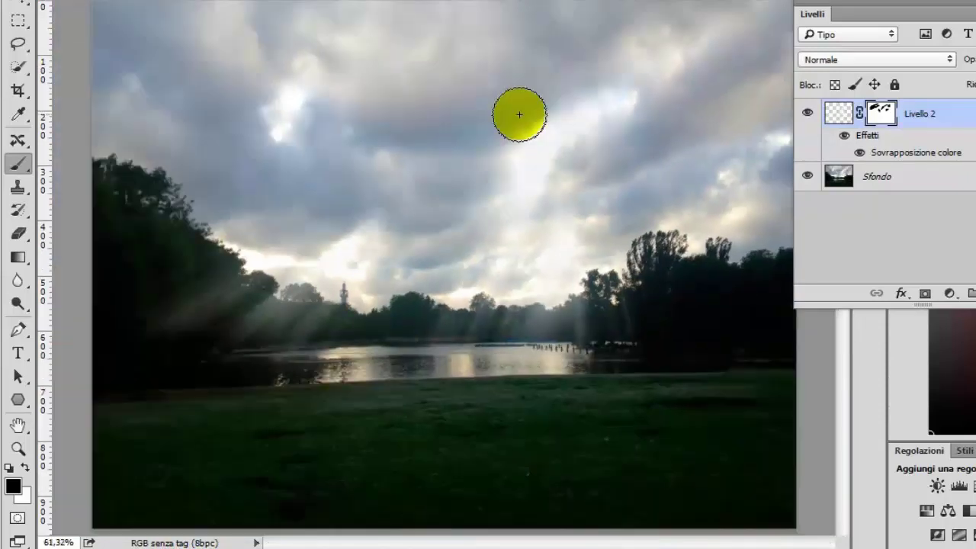
scroll(519, 114, up, 1)
scroll(519, 115, down, 1)
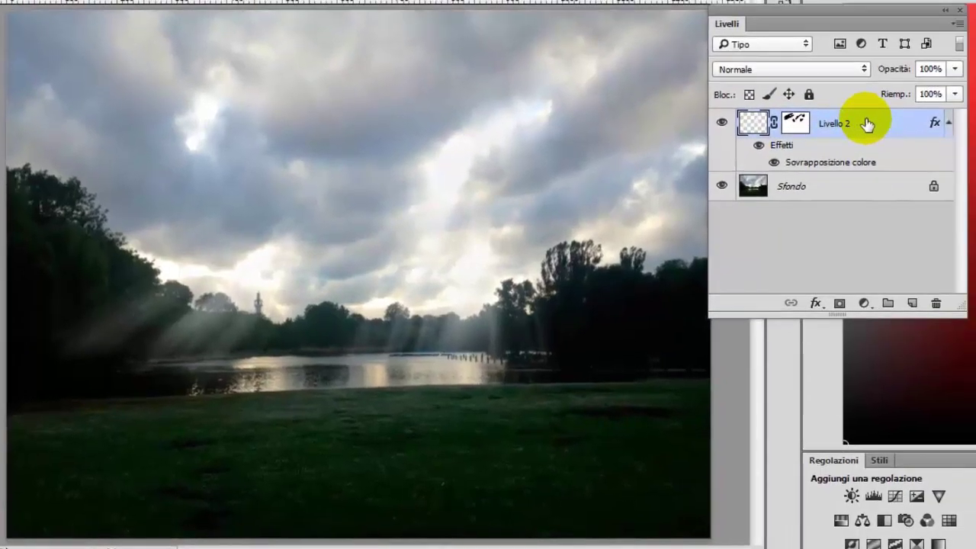
- Duplicate Livello 2 and set the copy to Luce soffusa at 56% opacity
drag(866, 124, 913, 303)
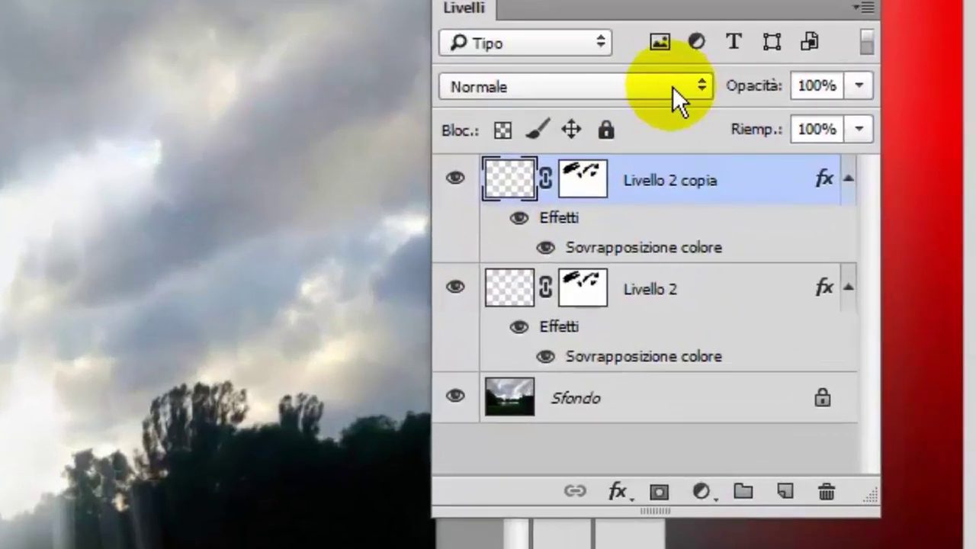
click(672, 87)
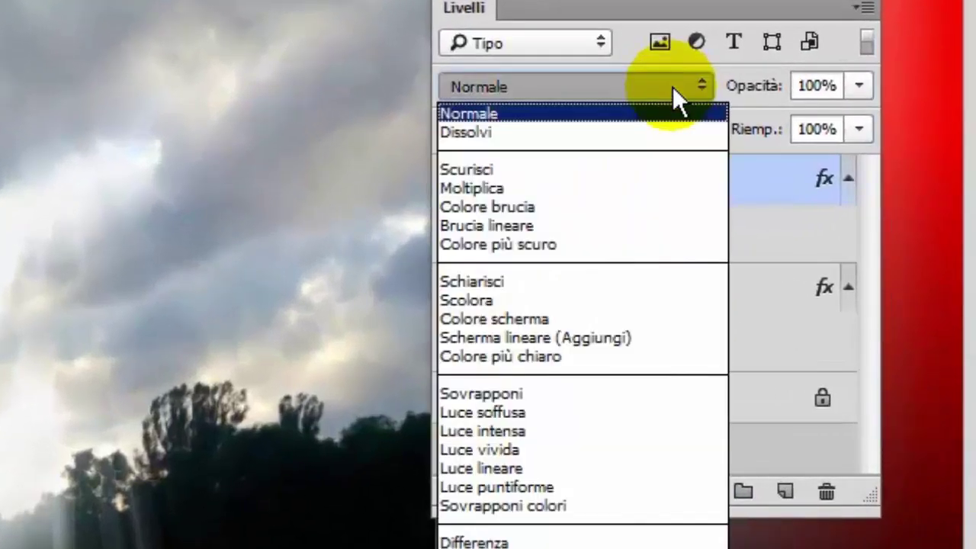
click(537, 416)
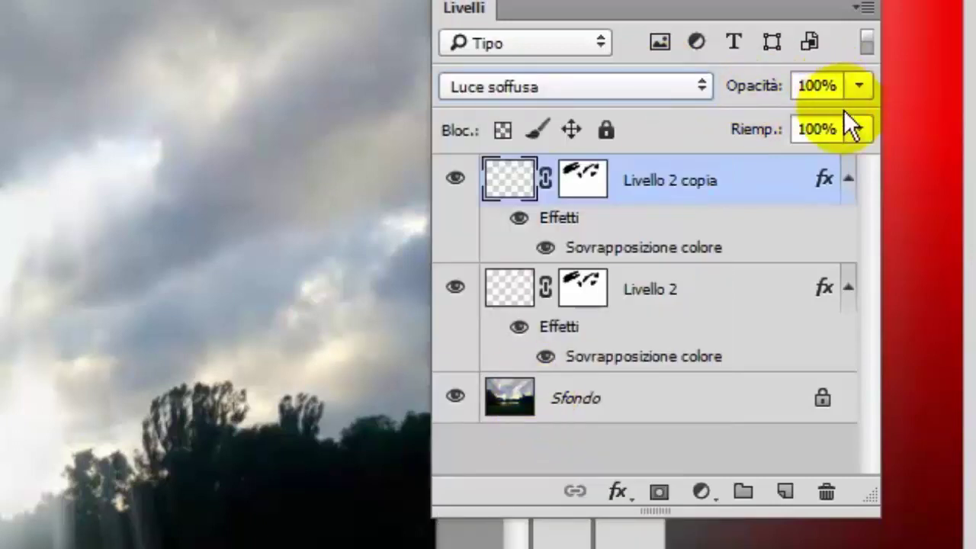
click(859, 86)
drag(856, 119, 777, 121)
drag(865, 96, 876, 95)
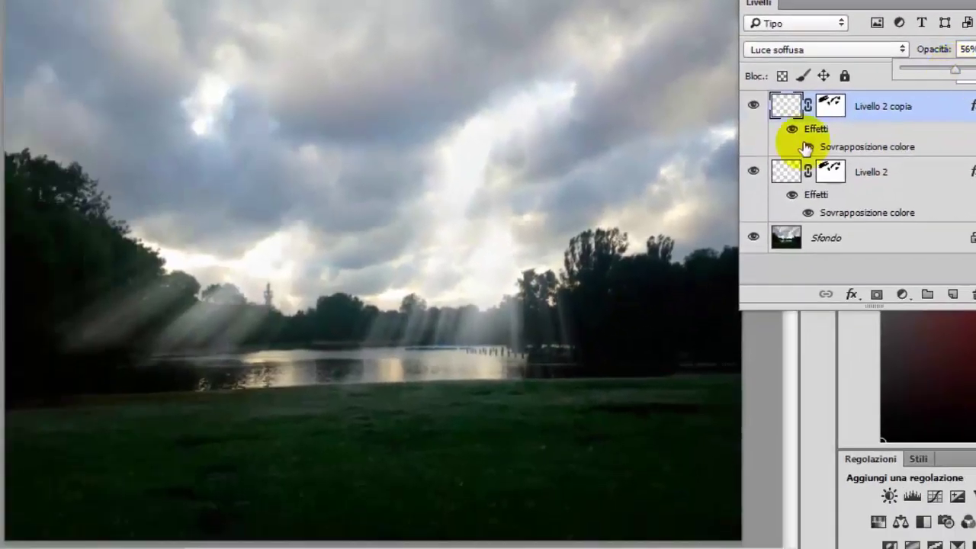
click(753, 106)
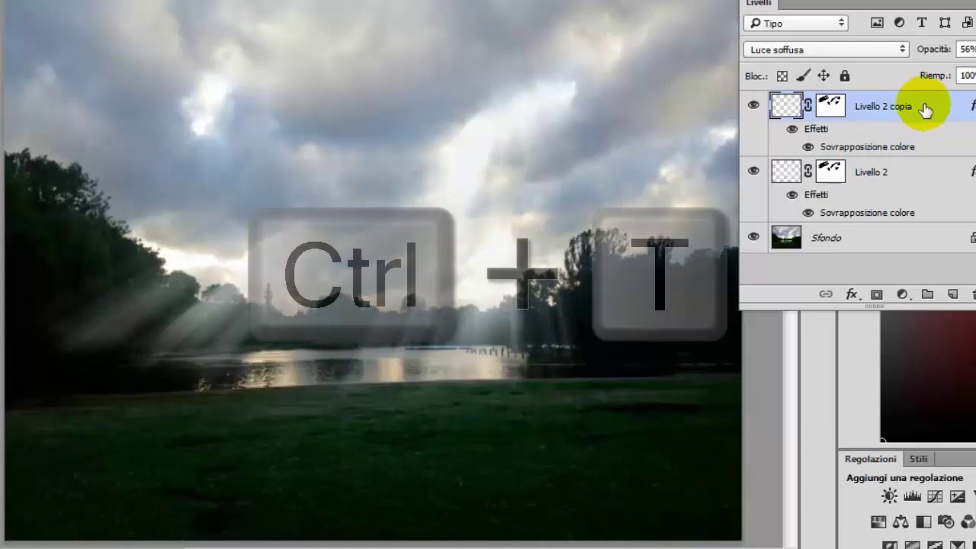
- Free-transform Livello 2 copia, stretching its bottom-left corner down and outward
key(ctrl+t)
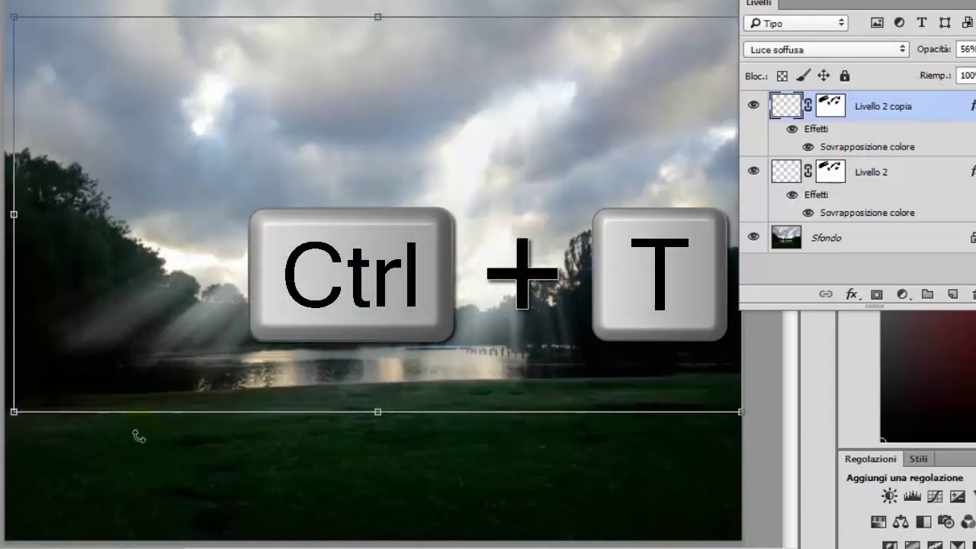
drag(31, 414, 0, 474)
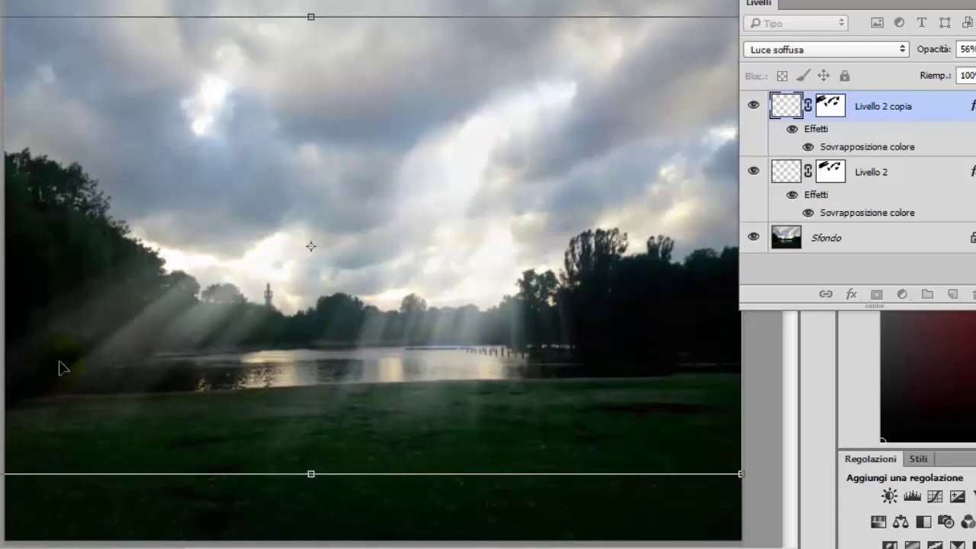
key(Return)
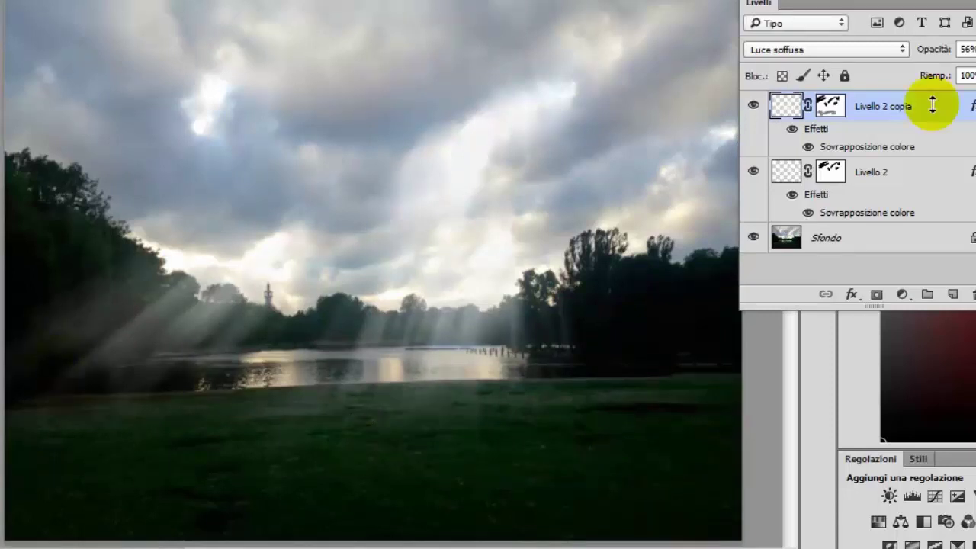